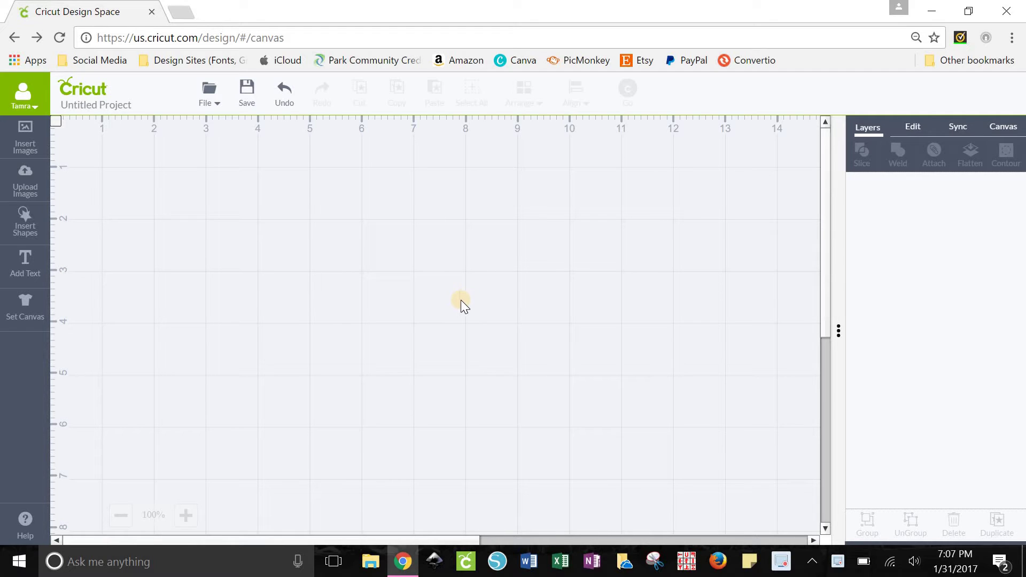
Add a text box containing the letter N and place it on the canvas.
click(23, 269)
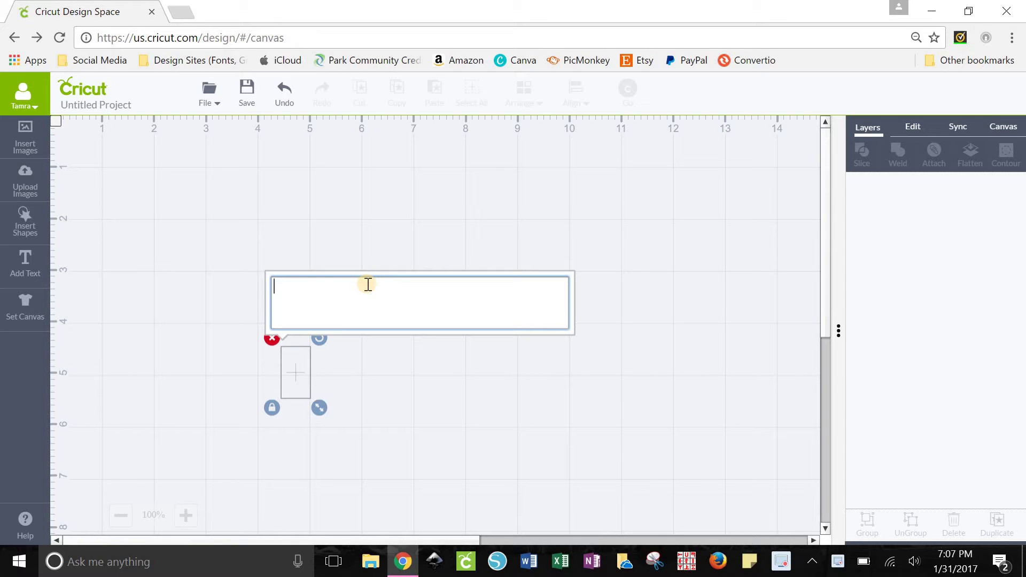
text(N)
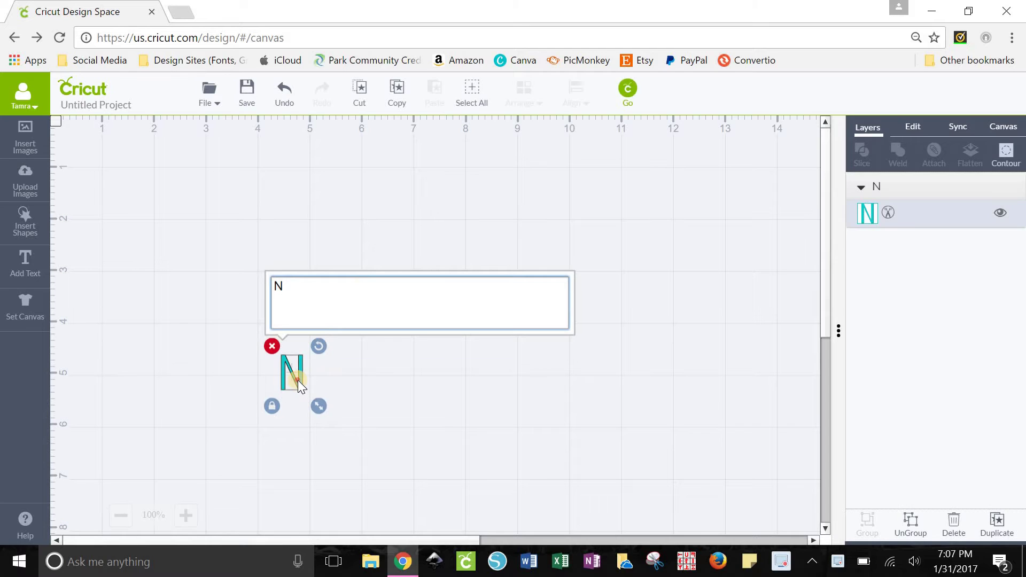
drag(297, 380, 513, 407)
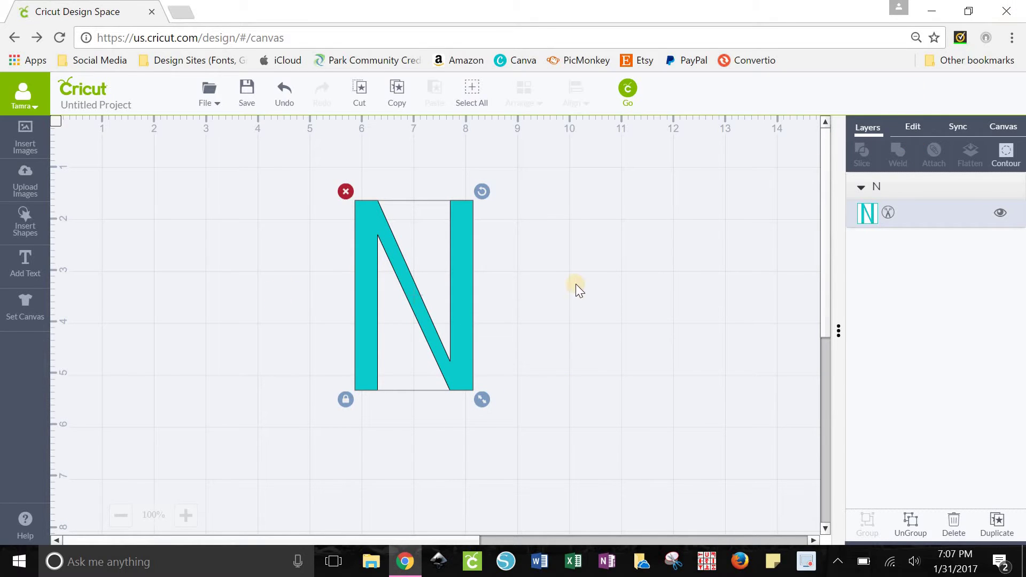
click(913, 127)
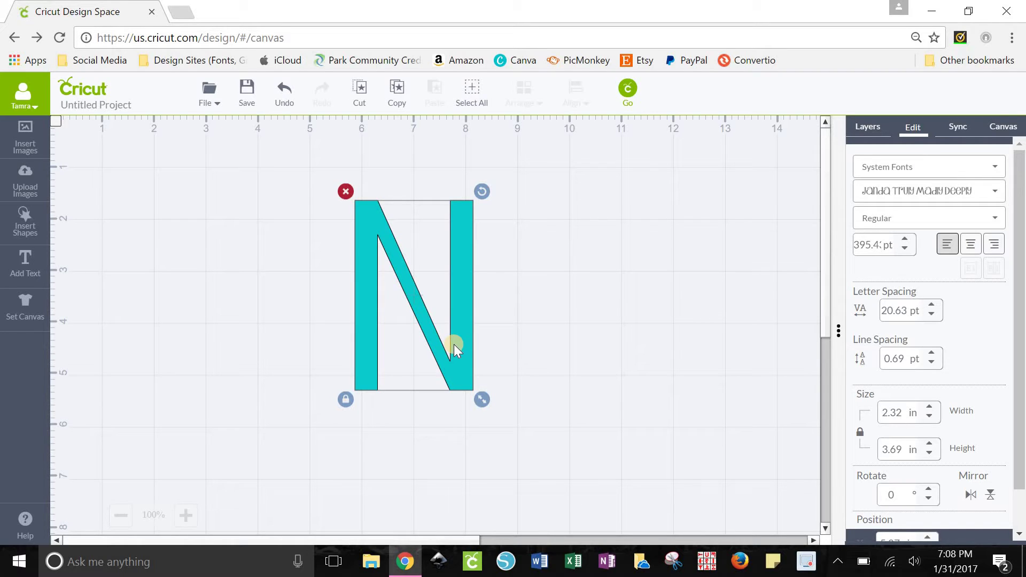
click(525, 338)
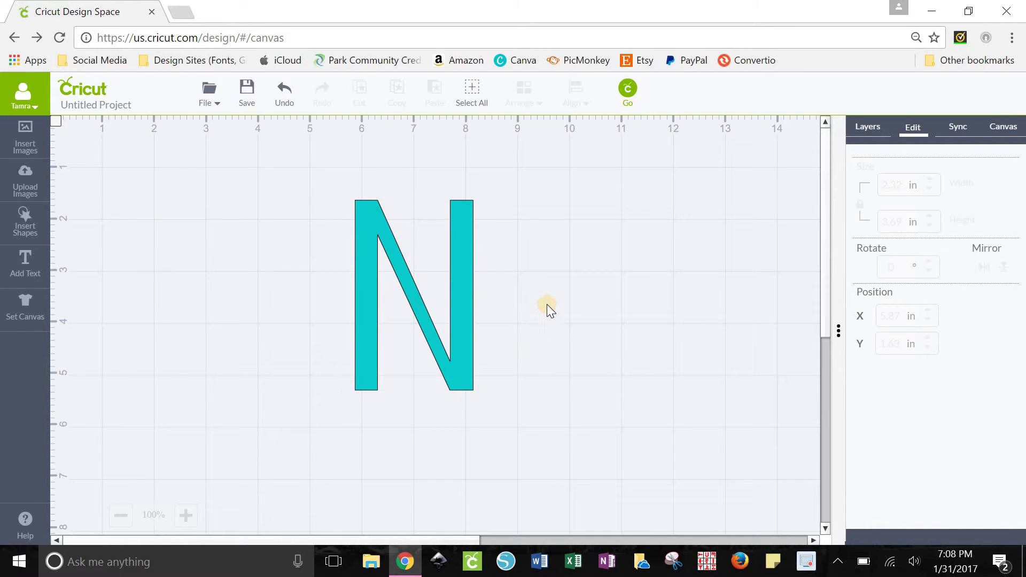
Enlarge the N to 3.03 × 4.84 in and move it toward the canvas centre.
click(462, 272)
drag(458, 291, 456, 268)
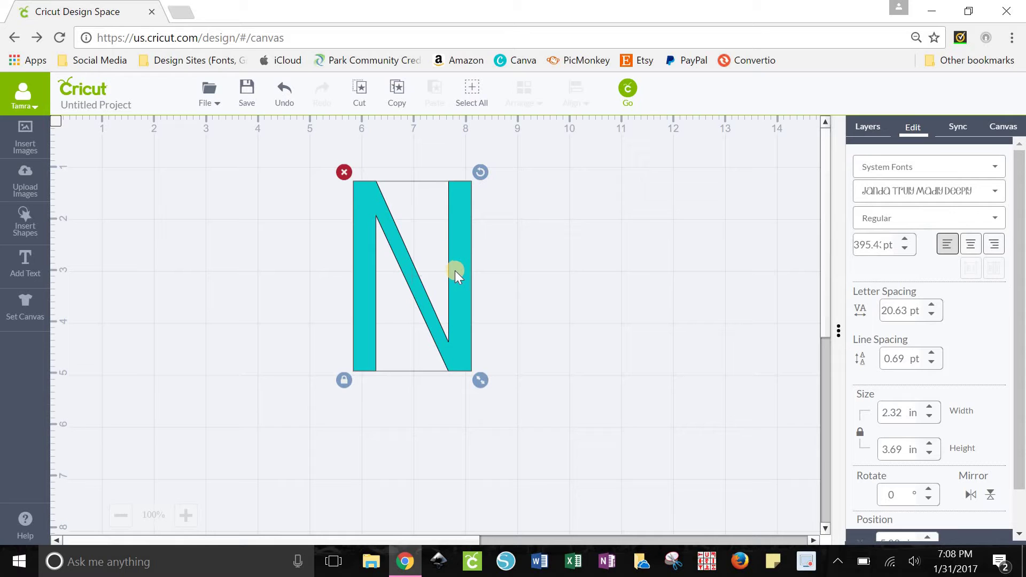
click(932, 195)
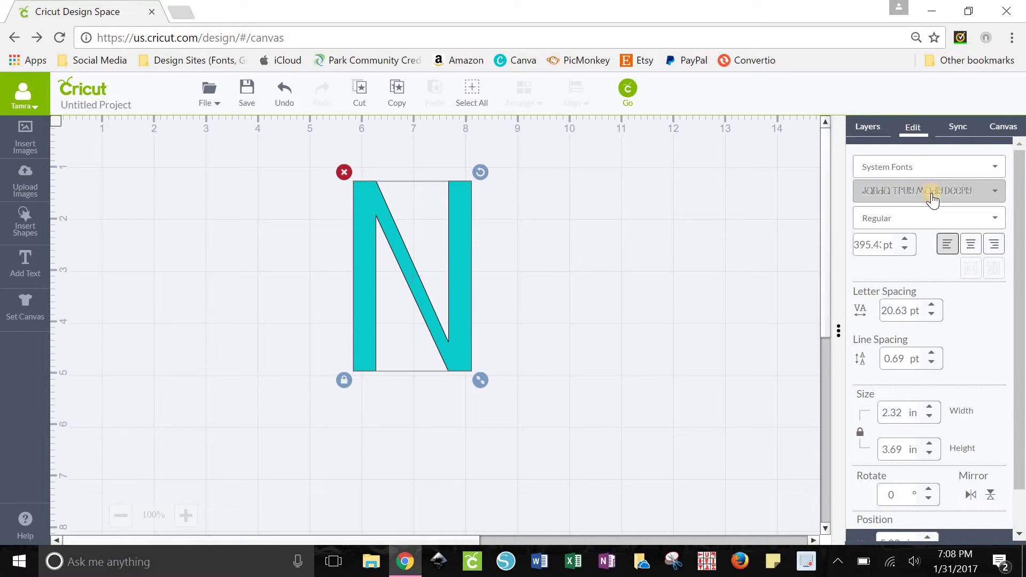
click(674, 269)
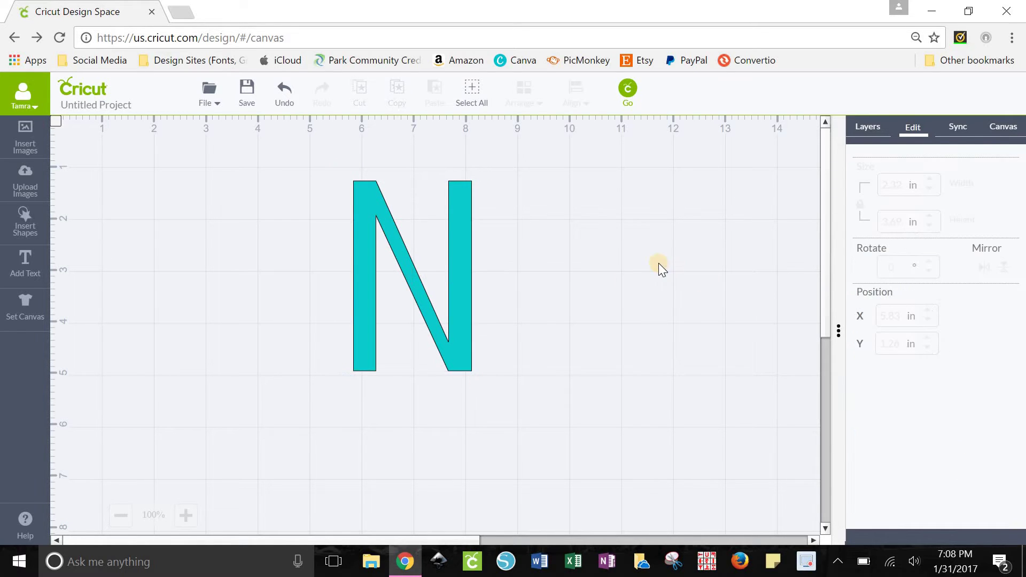
click(462, 312)
drag(482, 382, 516, 439)
click(679, 296)
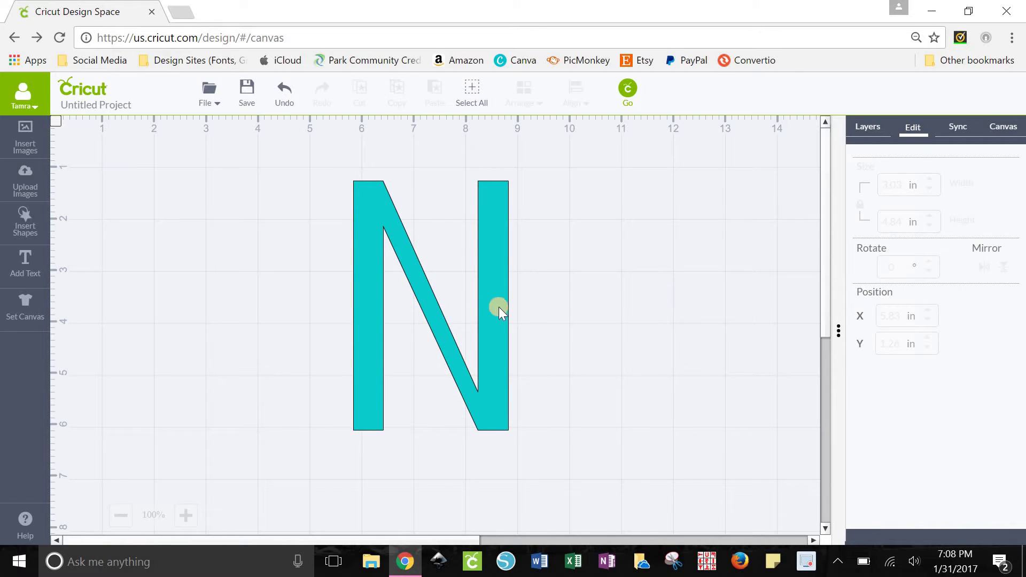
drag(498, 307, 530, 284)
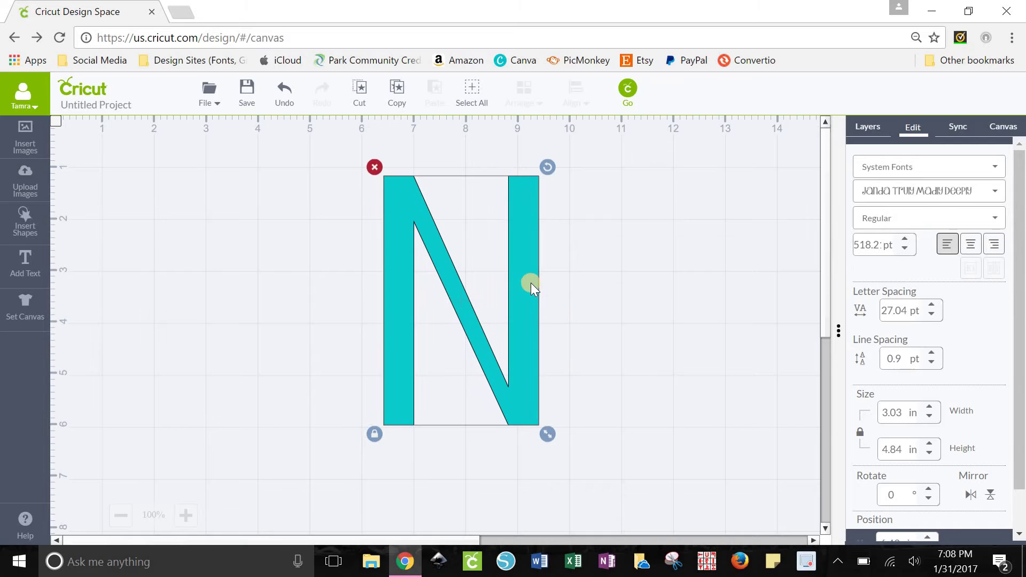
Insert a square from Shapes and place it left of the N.
click(275, 323)
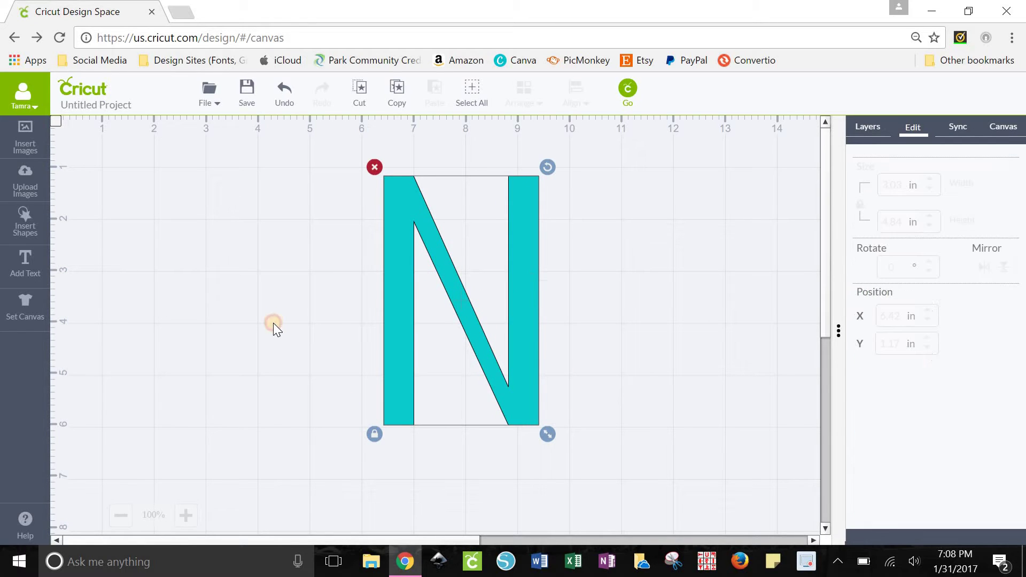
click(18, 221)
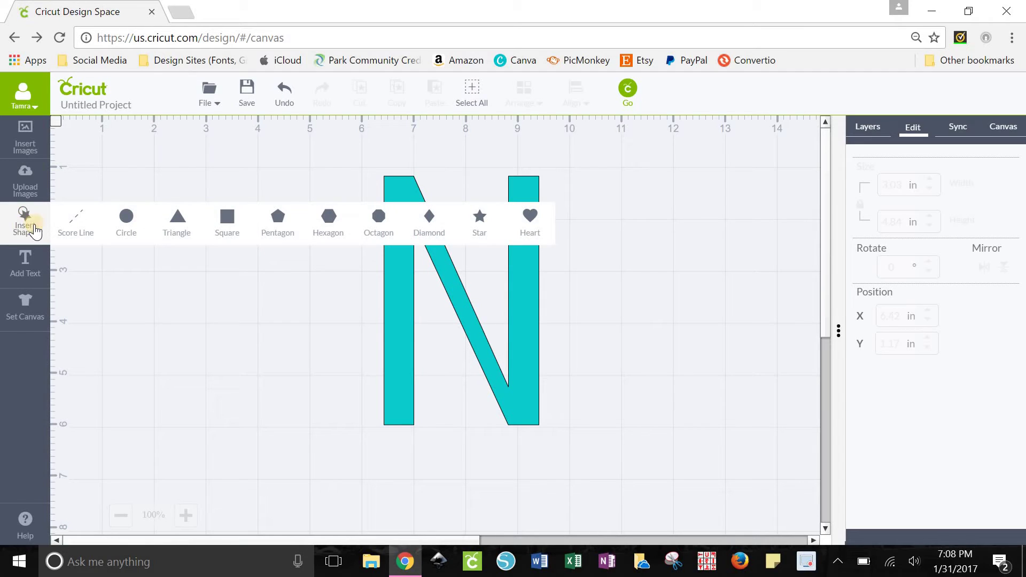
click(232, 221)
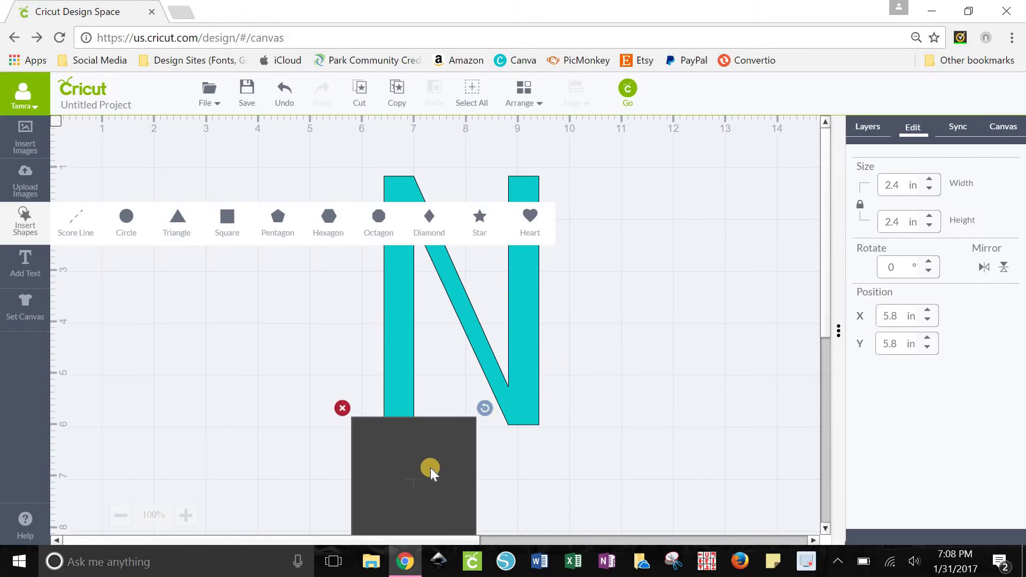
drag(429, 443, 287, 265)
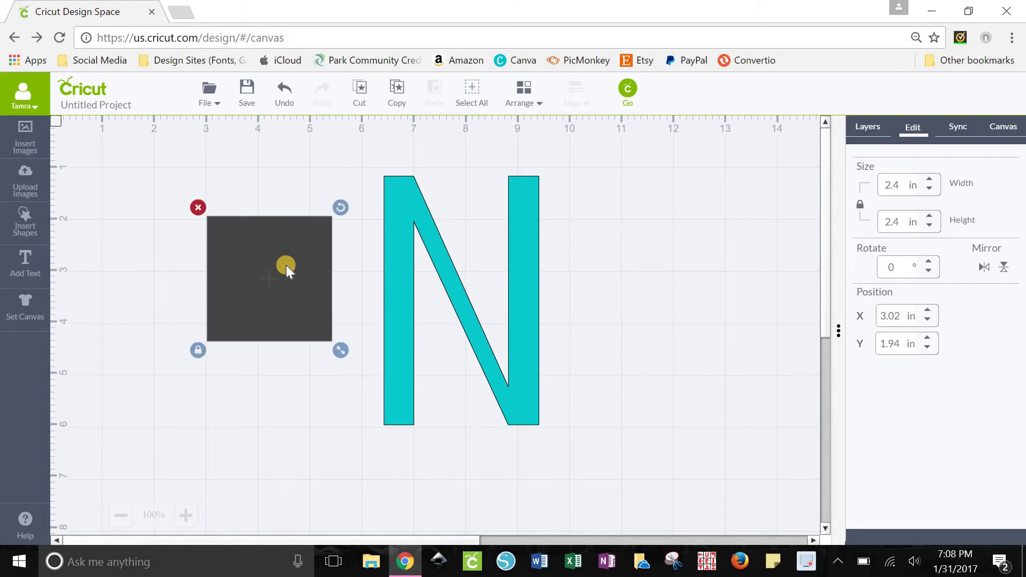
Unlock proportions and stretch the square into a wide 6.05 × 1.28 in bar across the N.
click(199, 350)
drag(338, 351, 631, 345)
click(632, 389)
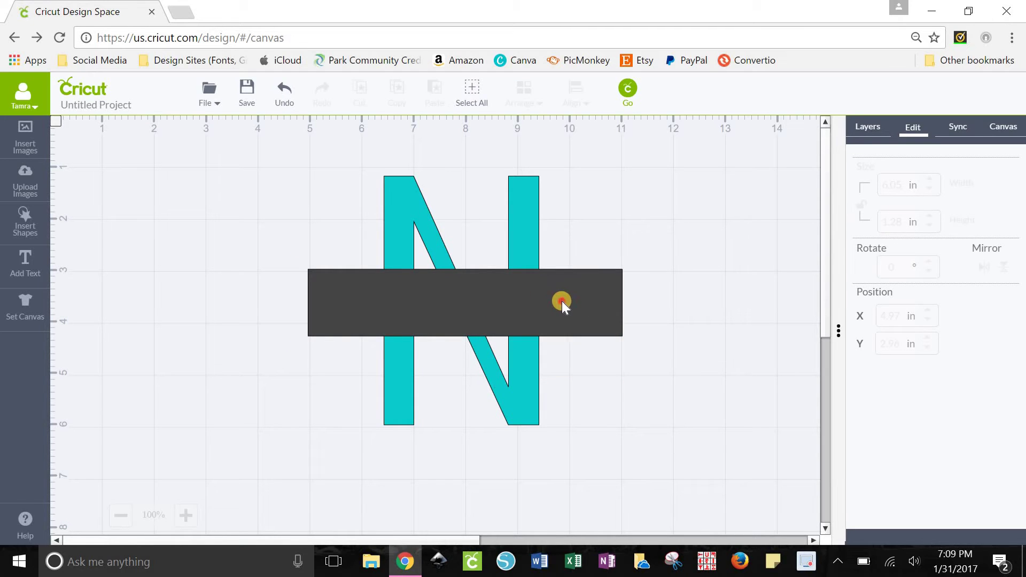
drag(562, 300, 553, 300)
click(638, 394)
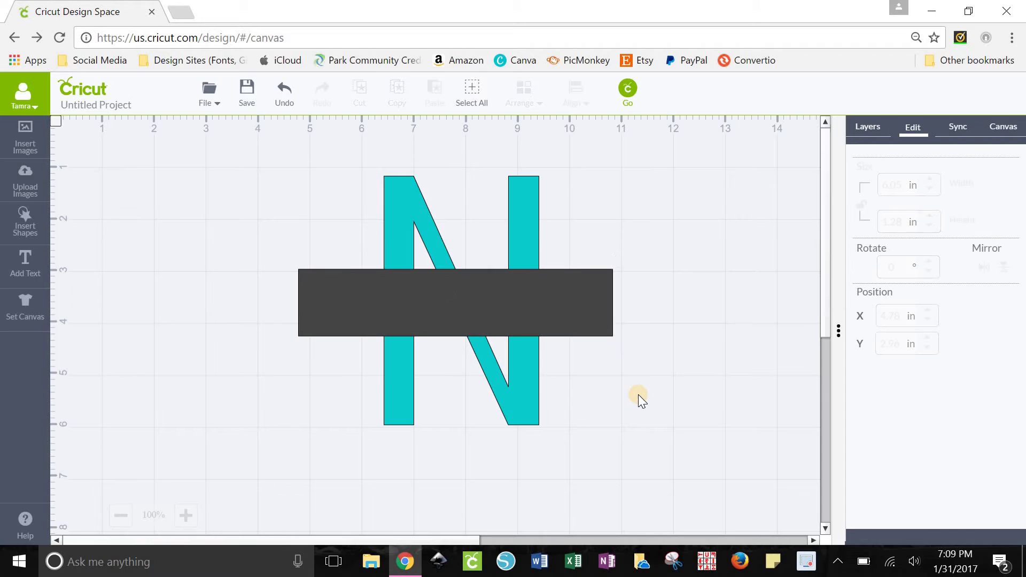
Select the N and rectangle and centre-align them on each other.
click(474, 98)
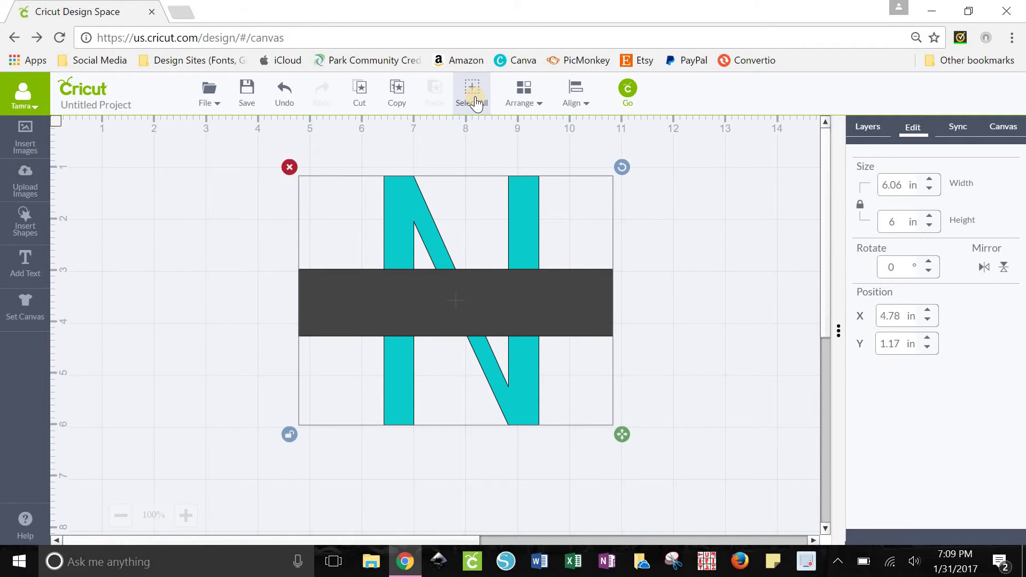
click(574, 103)
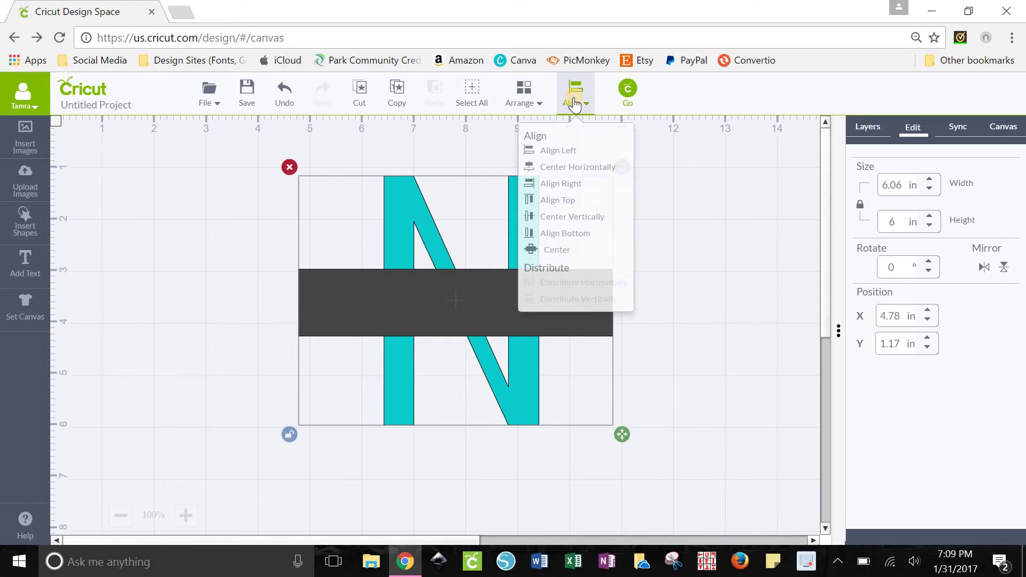
click(565, 250)
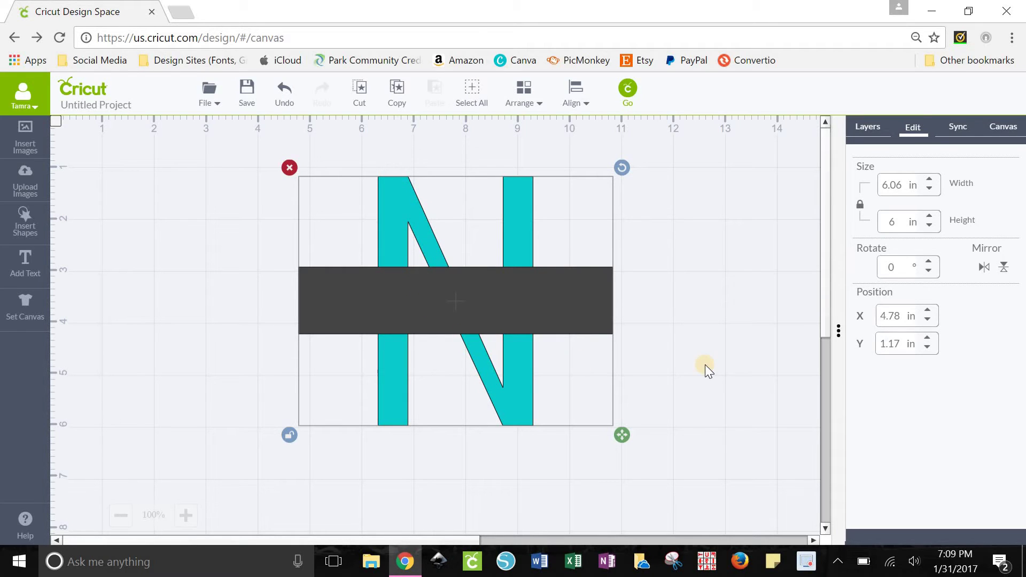
Weld the N and rectangle into one teal shape and move it higher.
click(472, 92)
click(859, 129)
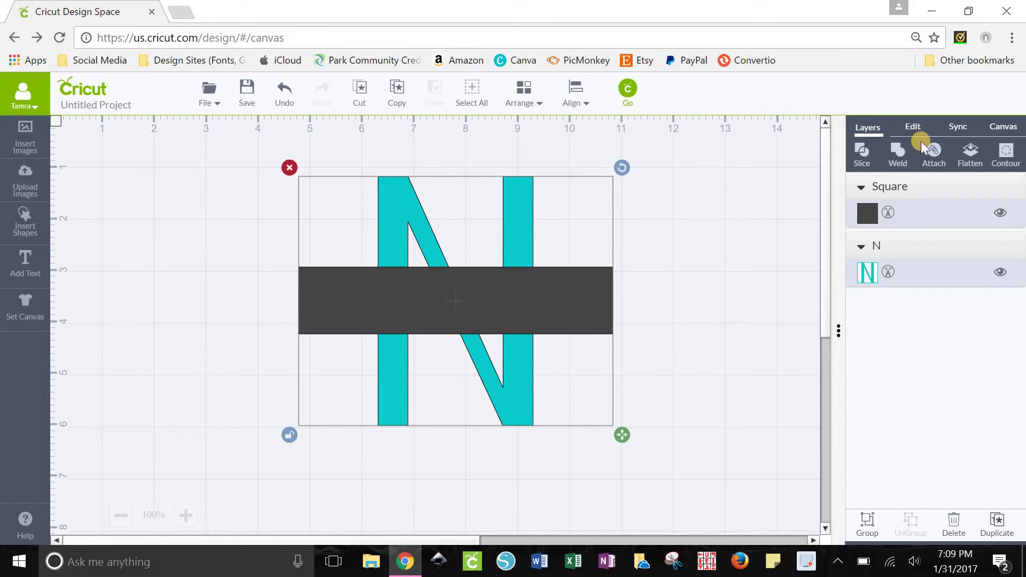
click(898, 152)
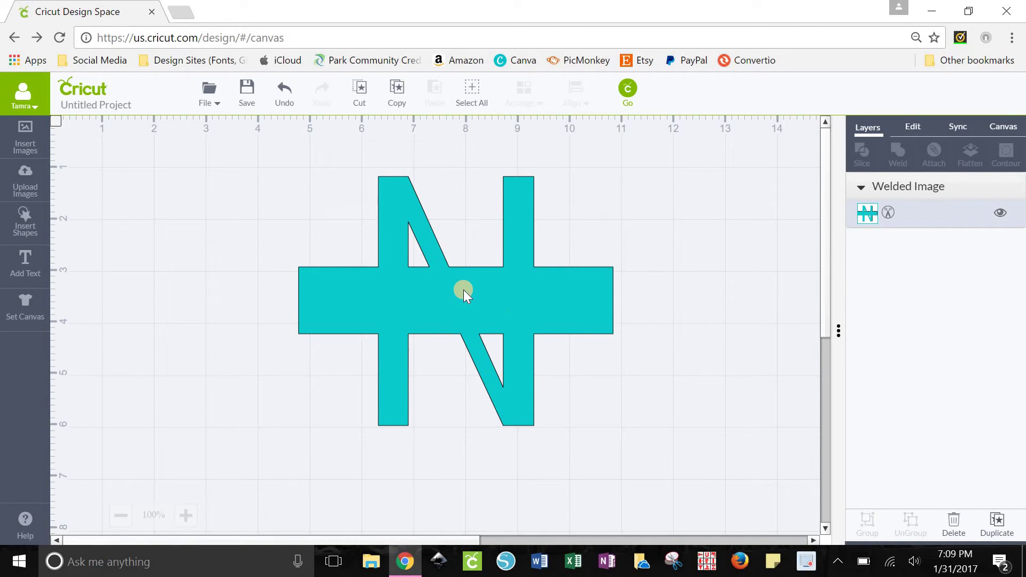
drag(463, 289, 581, 272)
Insert another square and place it left of the welded N.
click(642, 357)
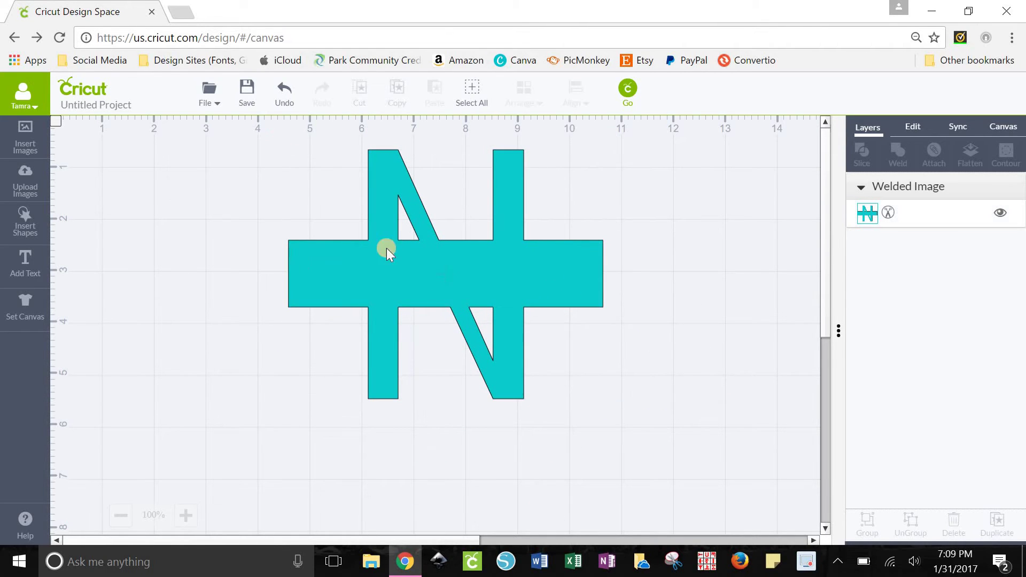
click(43, 231)
click(227, 219)
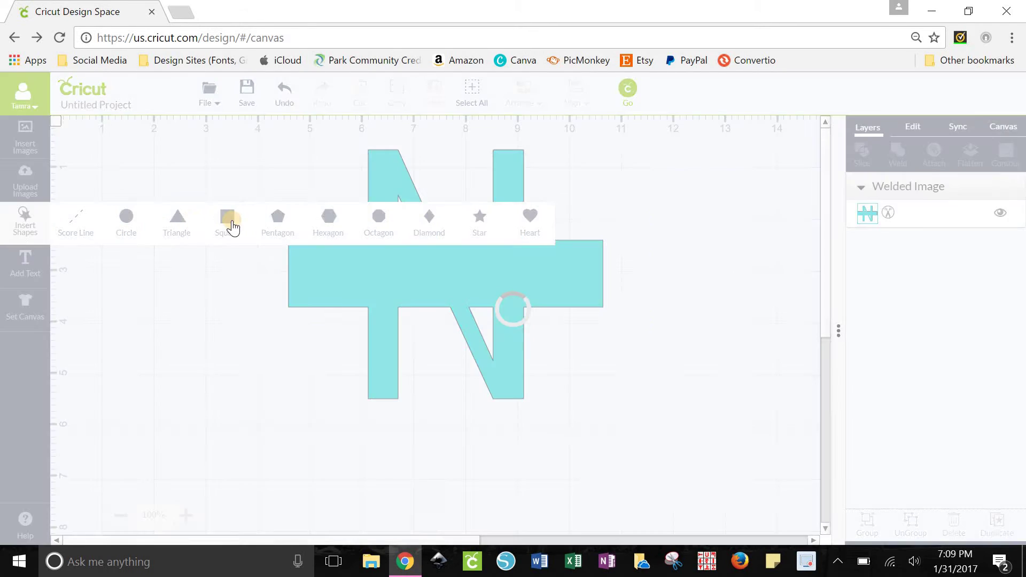
drag(432, 473, 234, 263)
Unlock proportions, stretch it into a thin 6.41 × 1.12 in bar across the N, and select both.
click(145, 342)
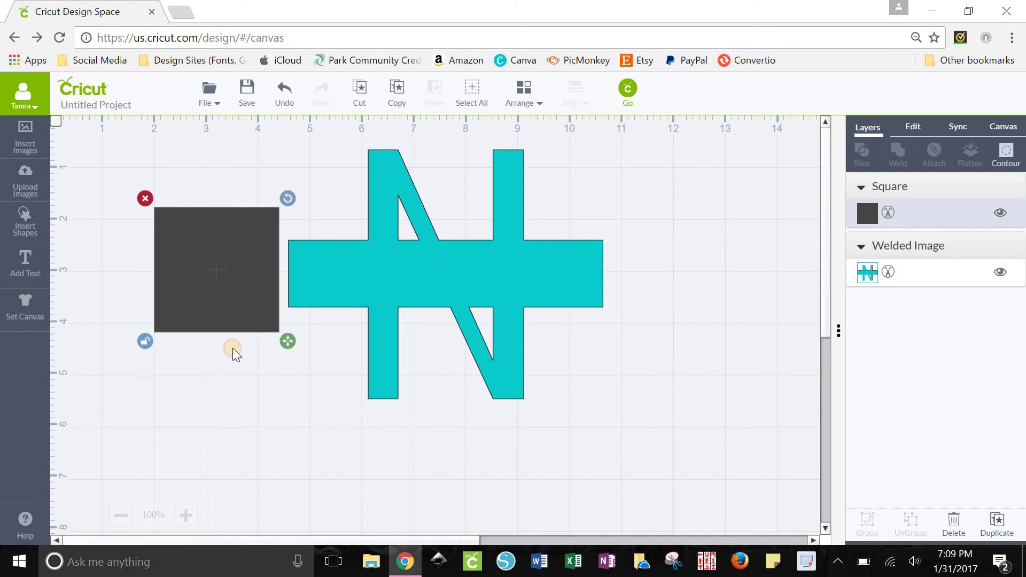
drag(288, 309, 397, 280)
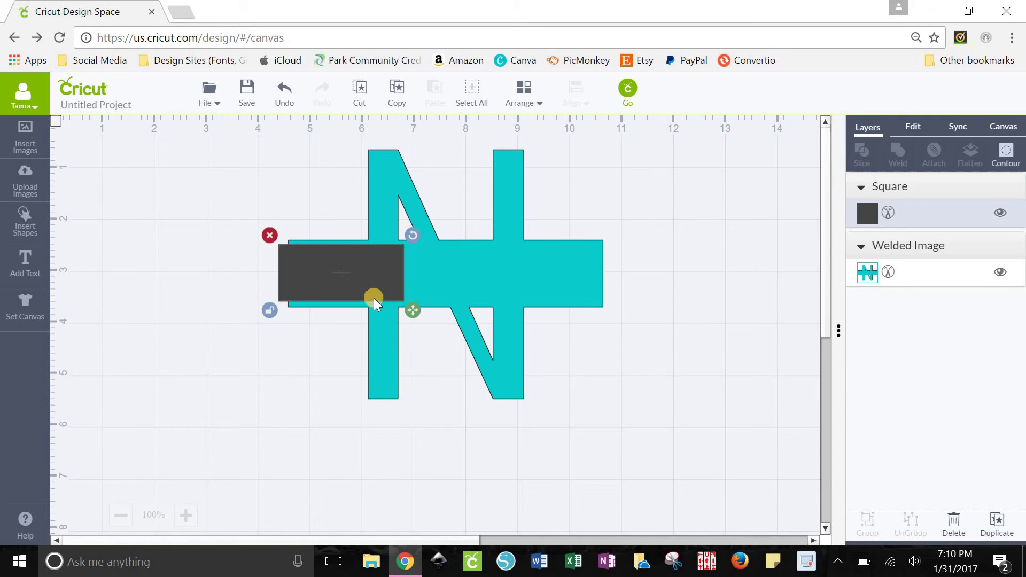
drag(410, 306, 625, 308)
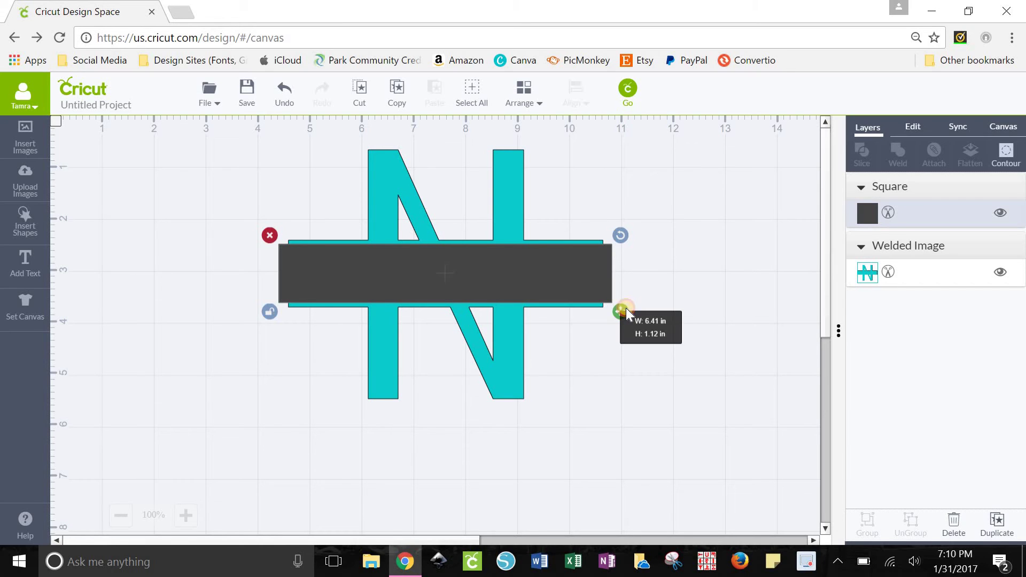
drag(626, 309, 626, 309)
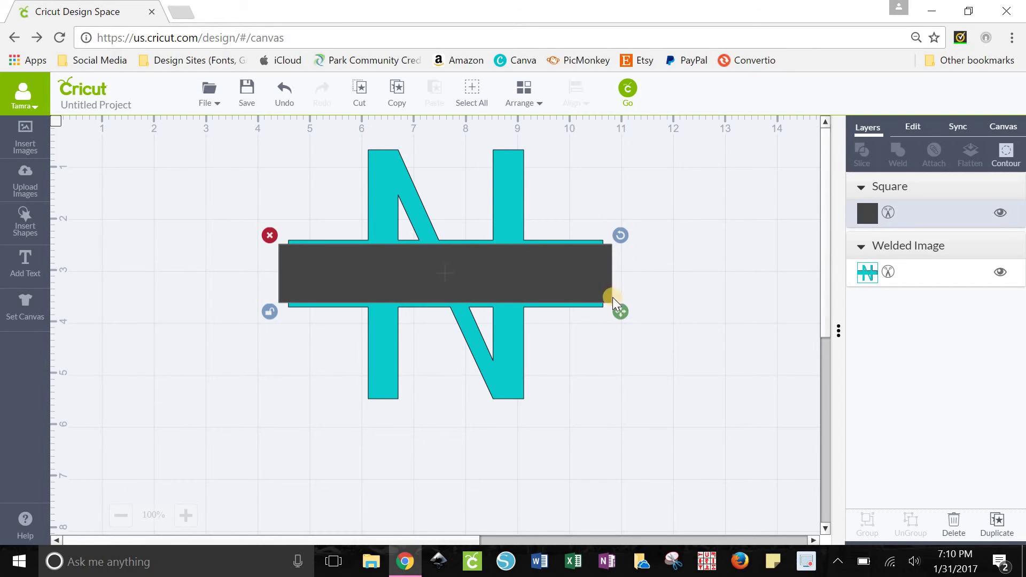
click(599, 434)
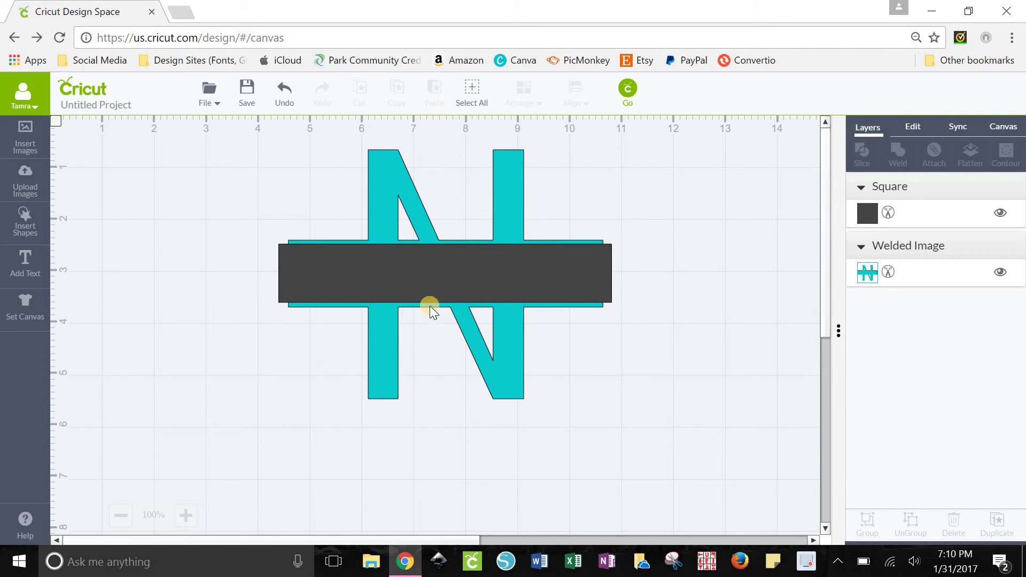
click(471, 88)
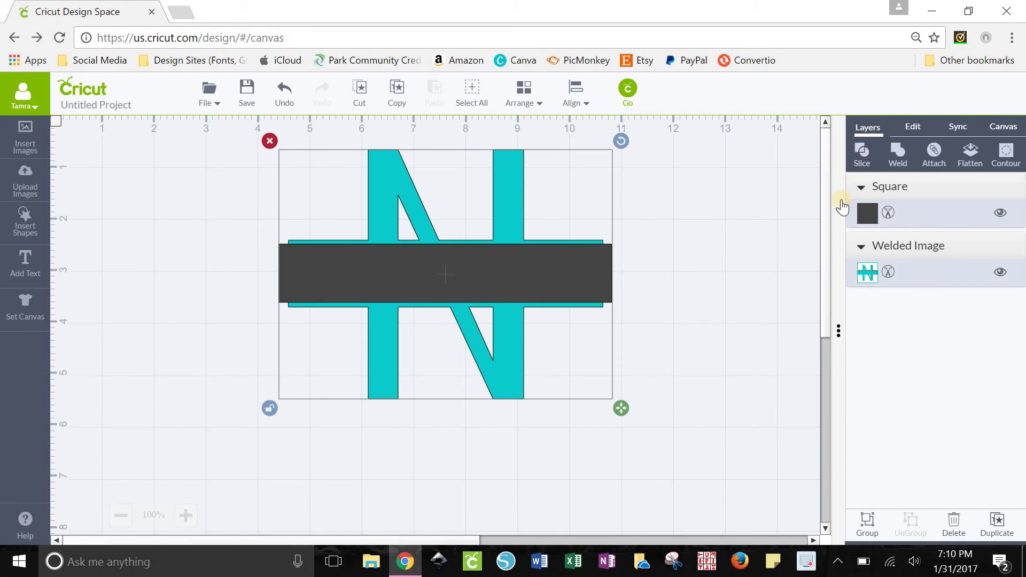
Slice the welded N with the bar, delete the band pieces, and shift the halves down.
click(861, 155)
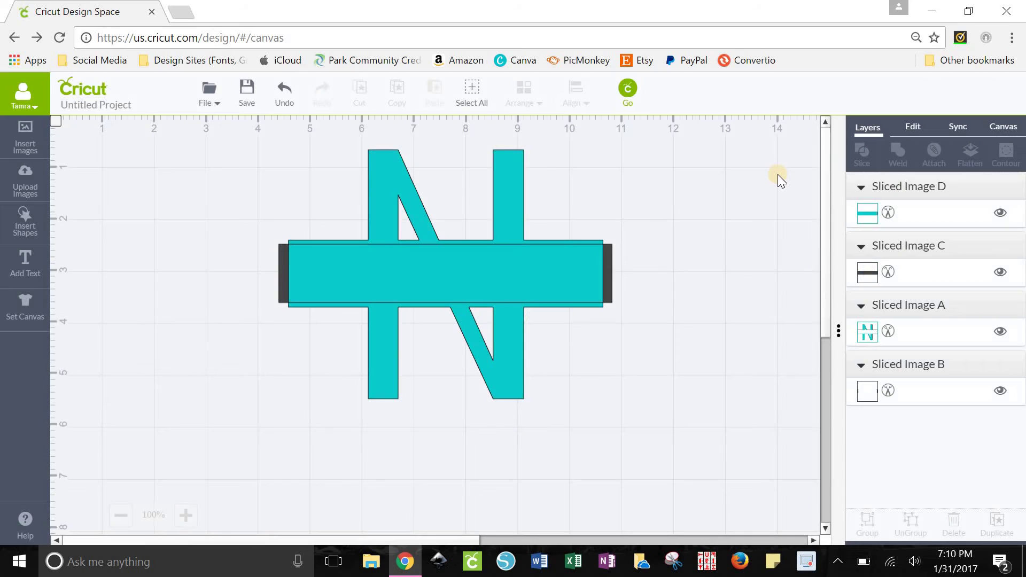
drag(453, 278, 397, 388)
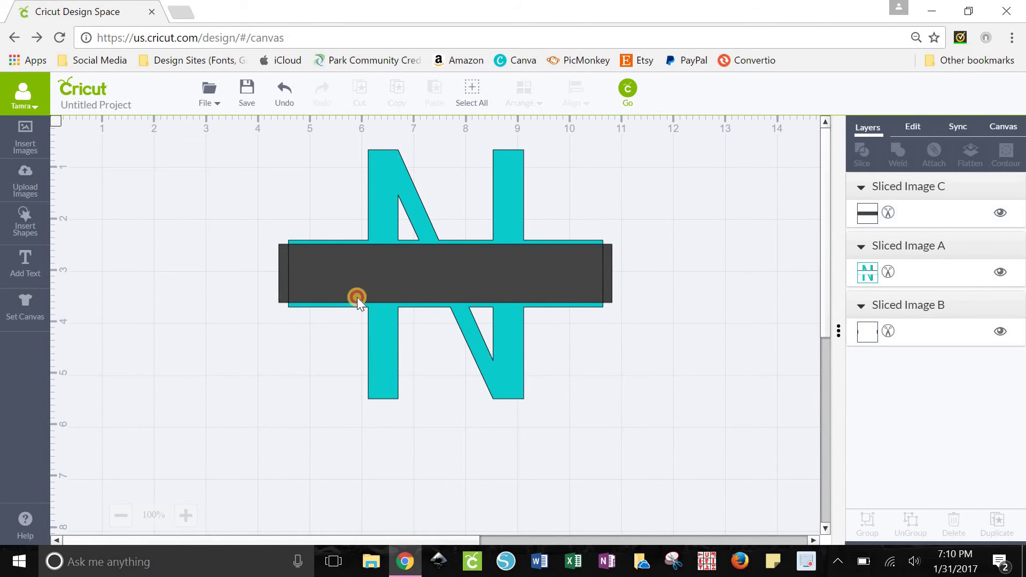
drag(357, 297, 192, 338)
click(200, 322)
drag(278, 274, 198, 361)
click(190, 321)
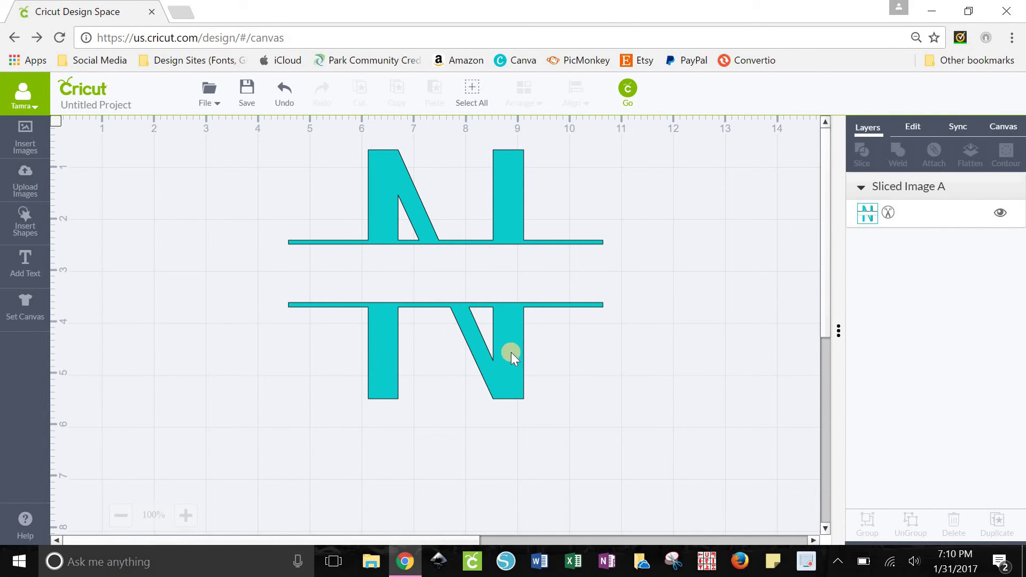
drag(511, 351, 498, 389)
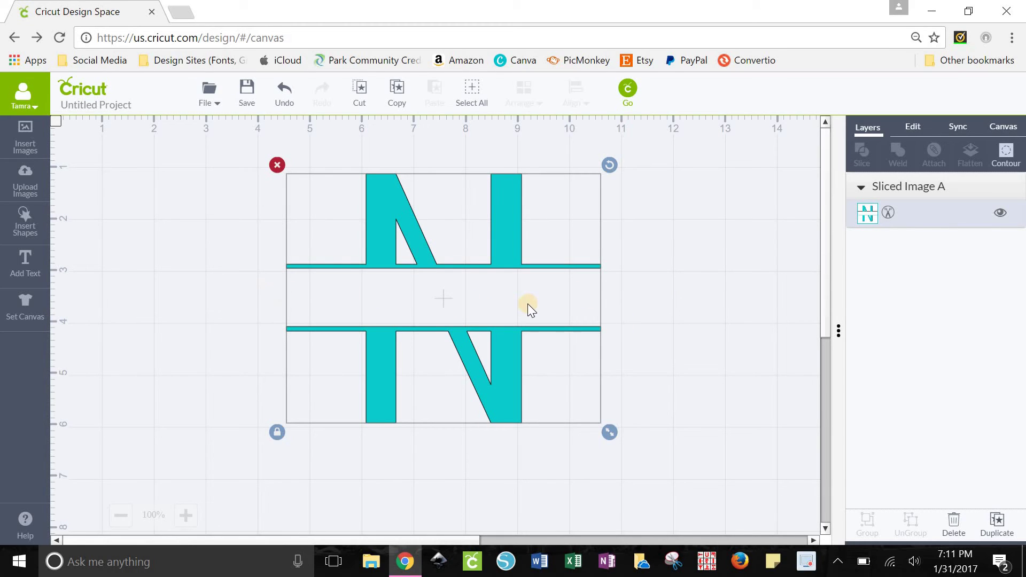
click(672, 319)
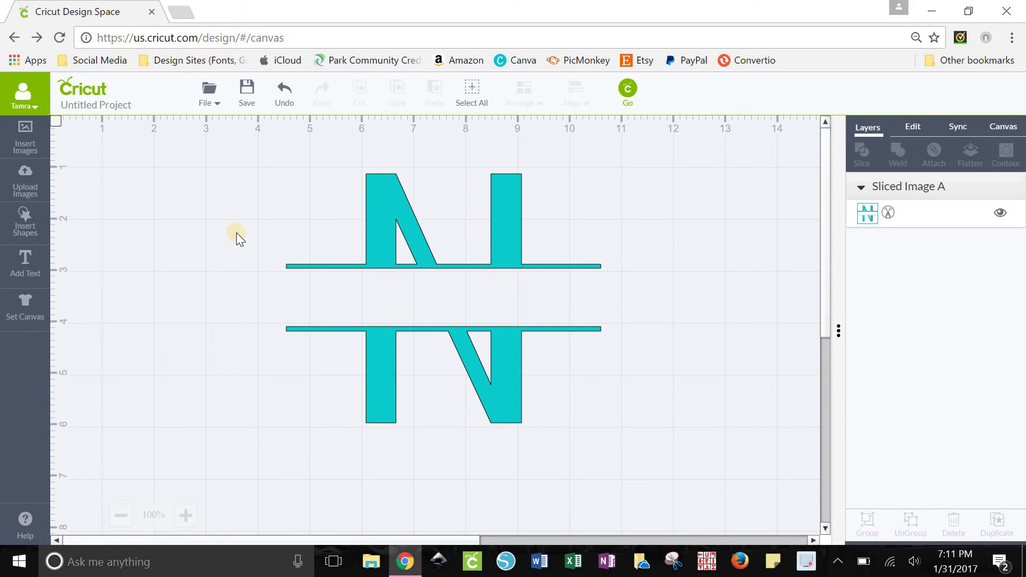
Move the split N slightly up and to the left.
click(373, 217)
drag(389, 224, 373, 206)
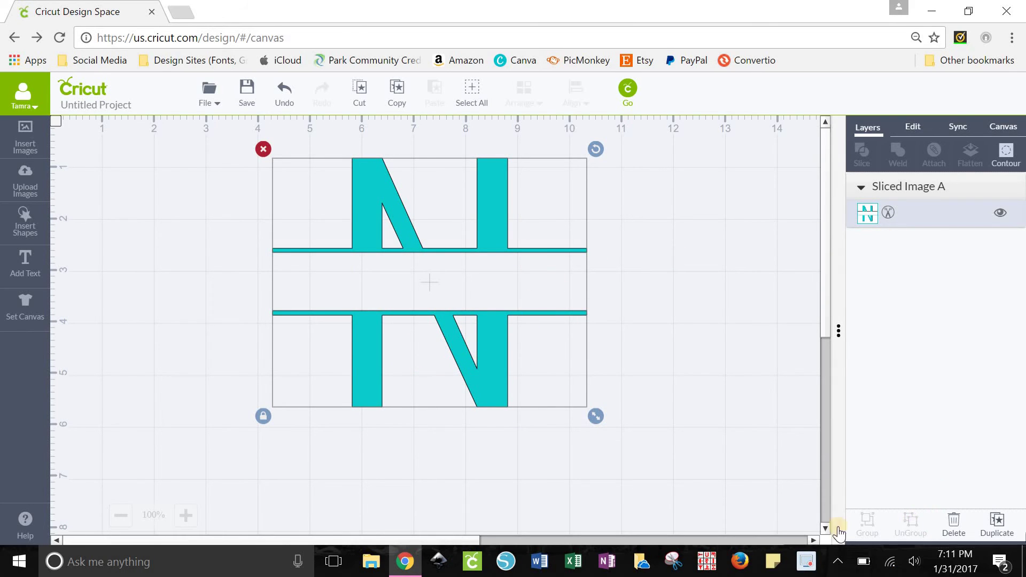
click(752, 325)
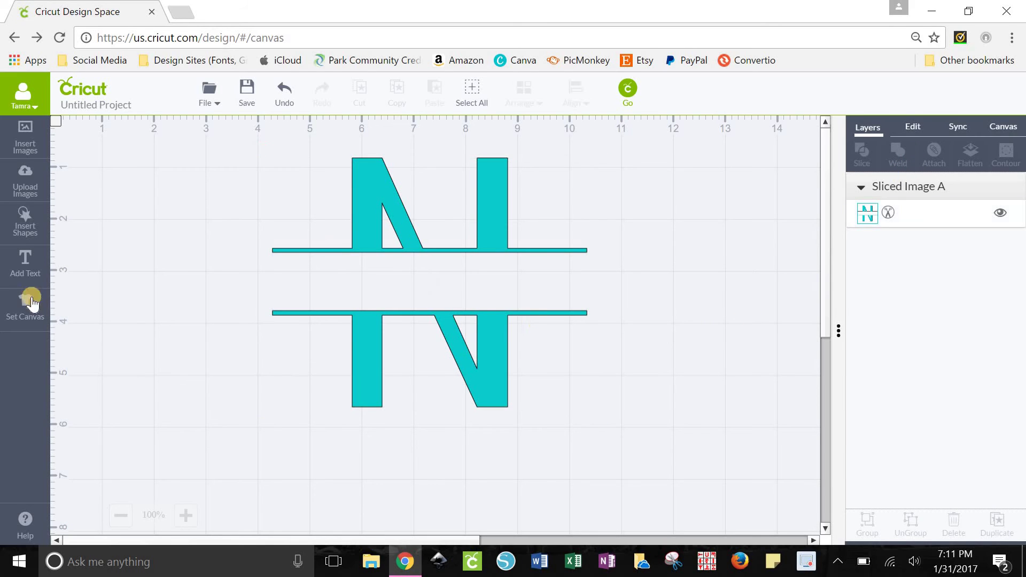
Add a square, unlock proportions, and stretch it to about 7.09 × 2.84 in over the N's bottom half.
click(25, 223)
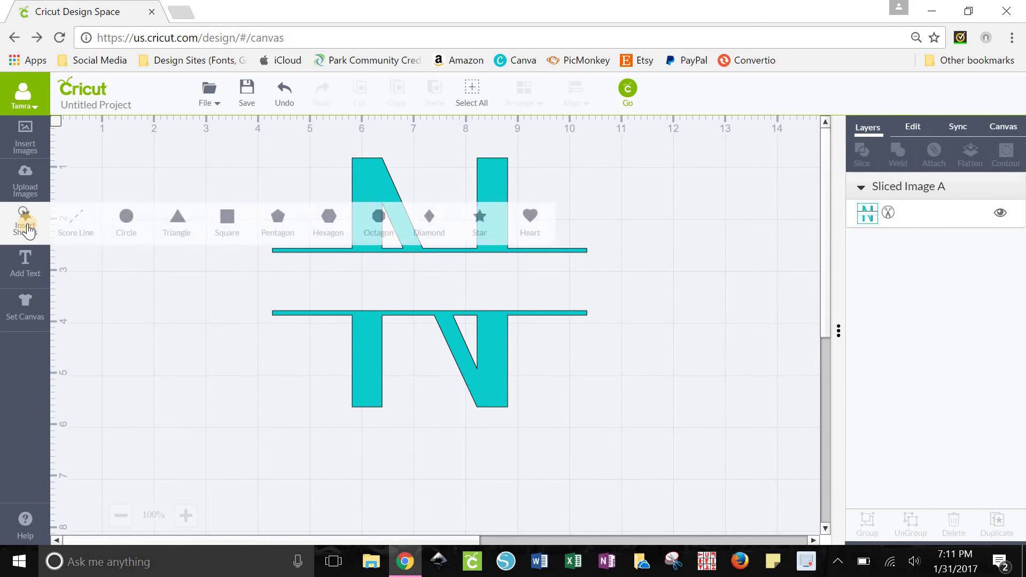
click(232, 219)
drag(383, 484, 232, 349)
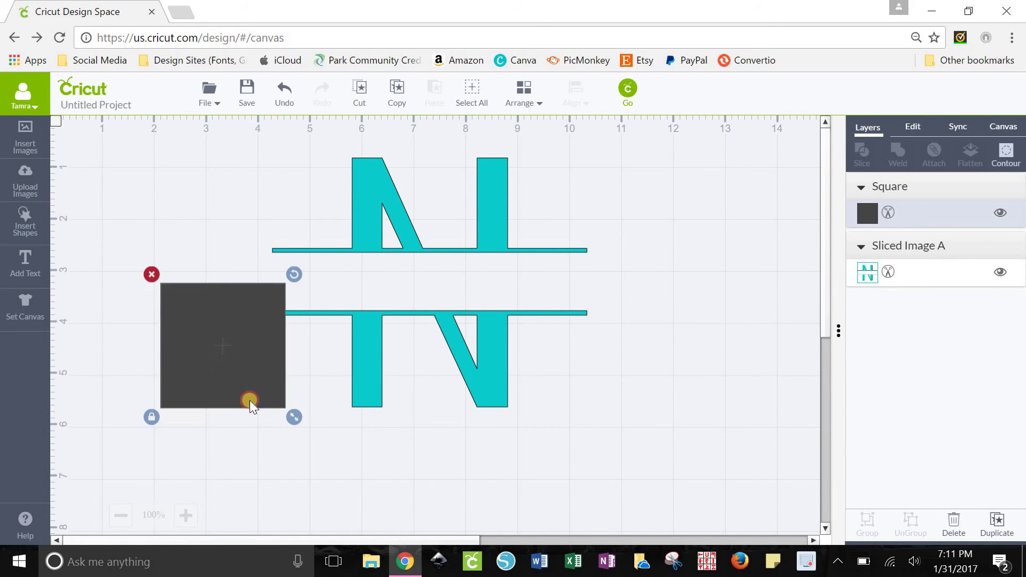
click(152, 418)
drag(294, 420, 712, 459)
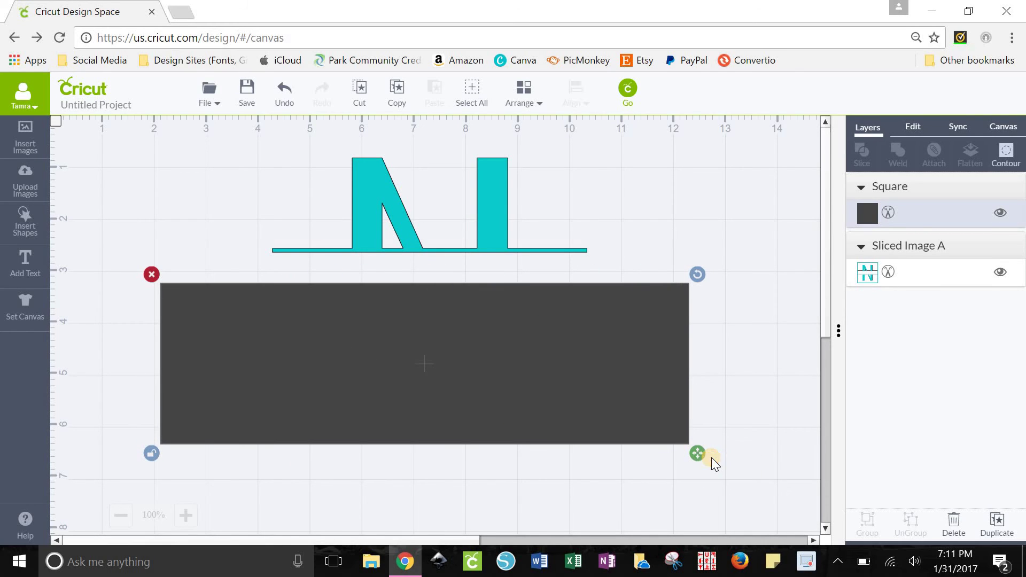
click(784, 356)
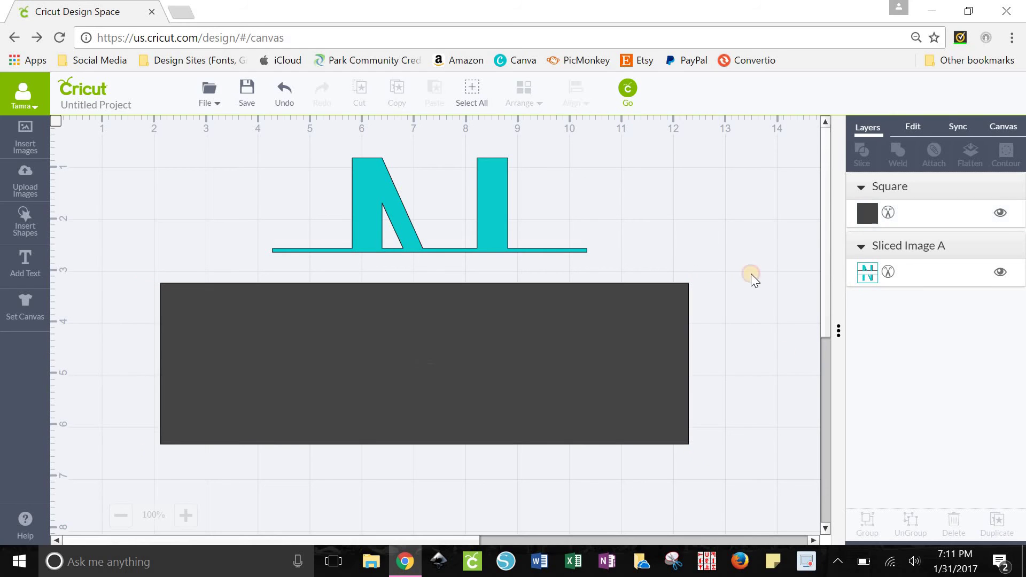
Slice the split N with the rectangle, delete the dark leftovers, and raise the bottom half.
click(463, 98)
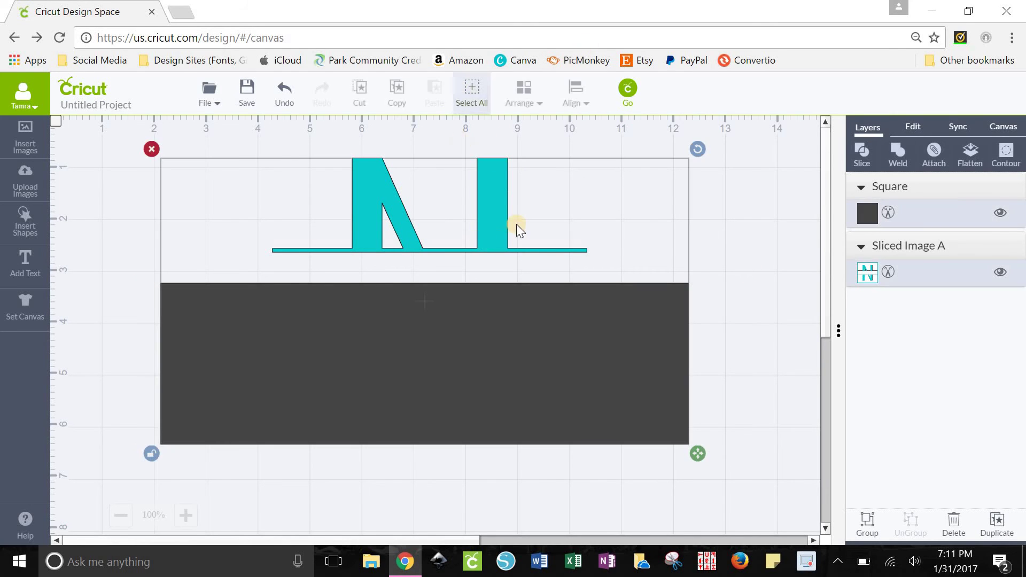
click(862, 152)
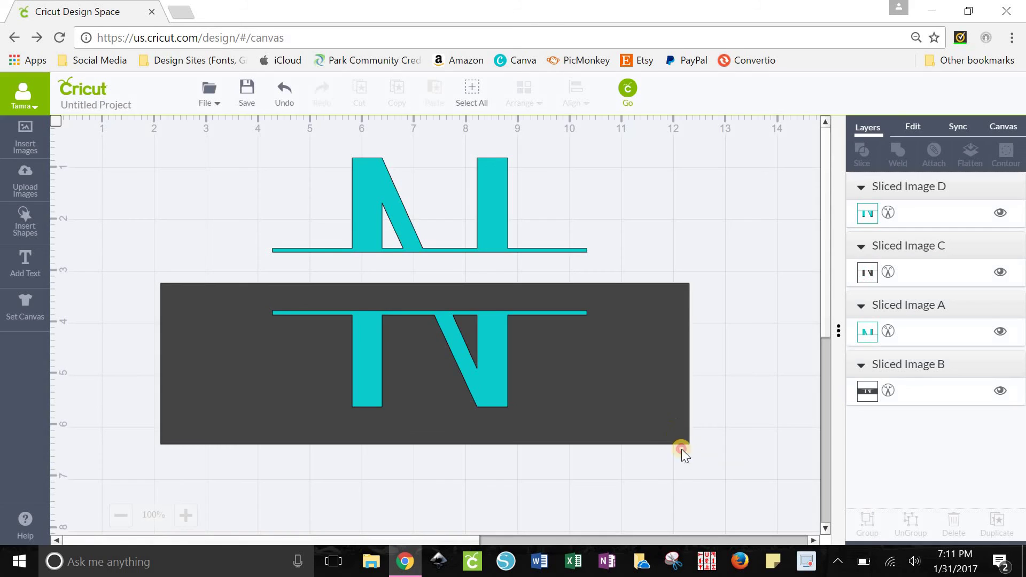
click(681, 449)
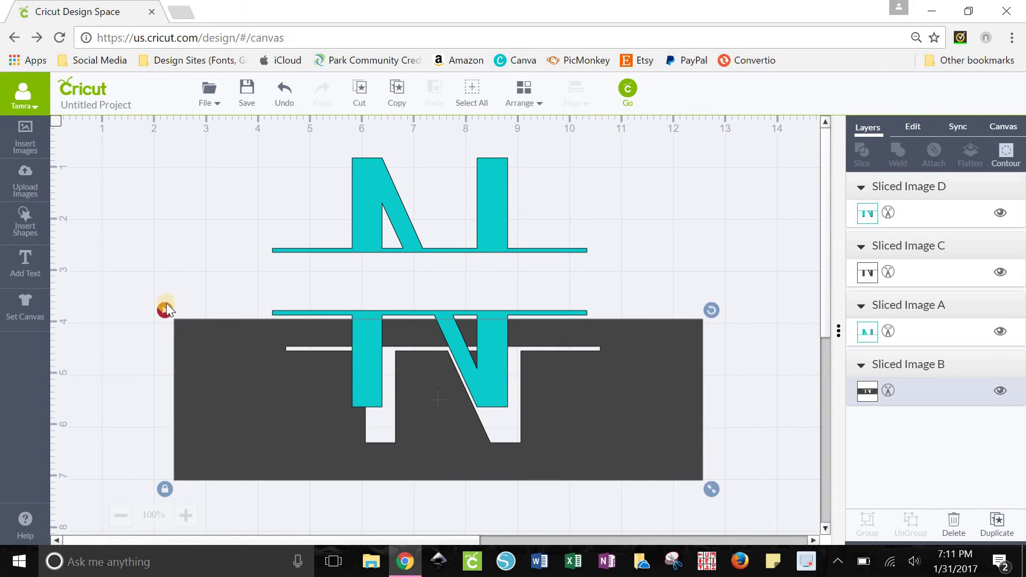
click(165, 303)
drag(508, 369, 511, 406)
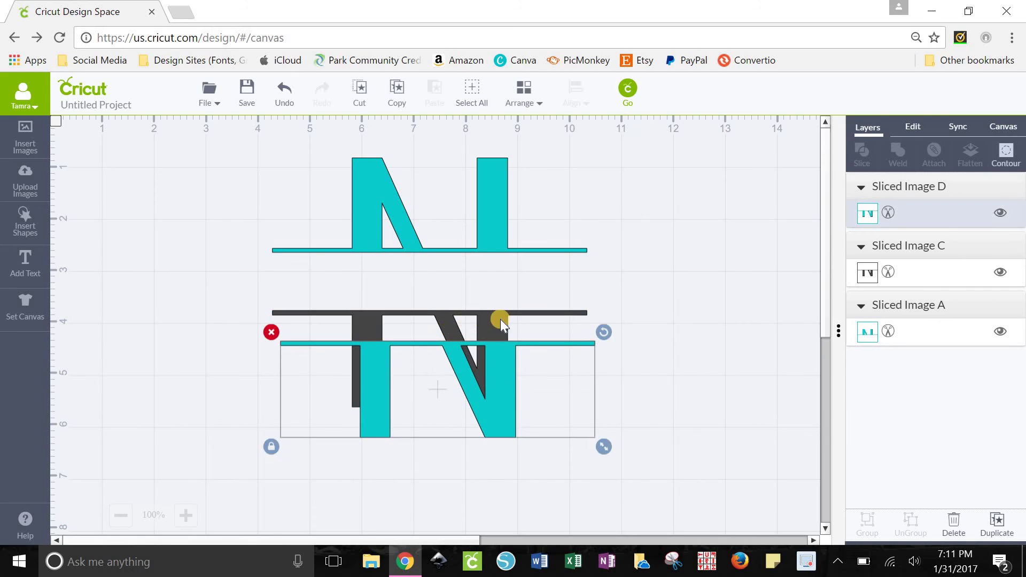
click(378, 313)
click(262, 303)
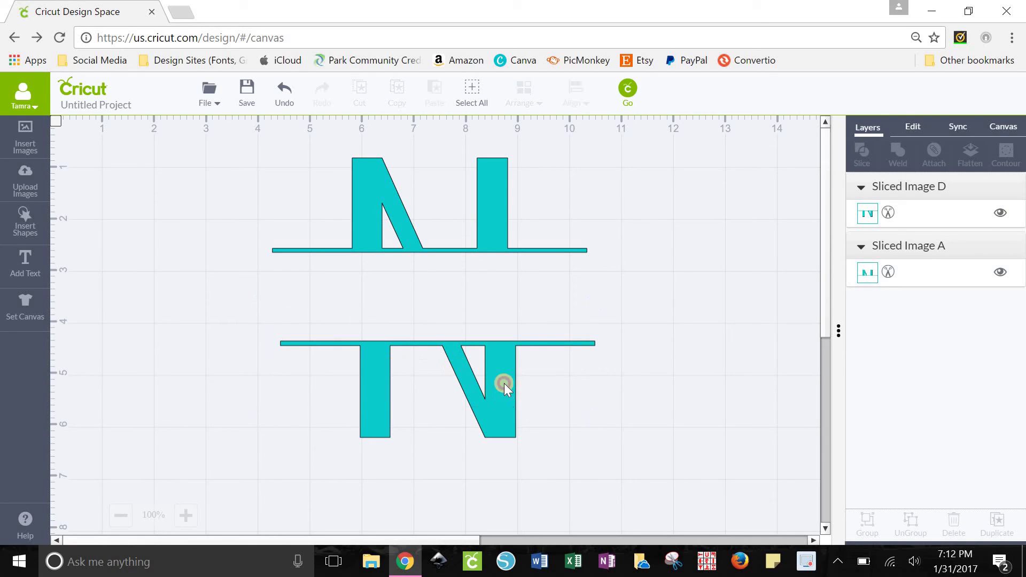
drag(504, 383, 491, 341)
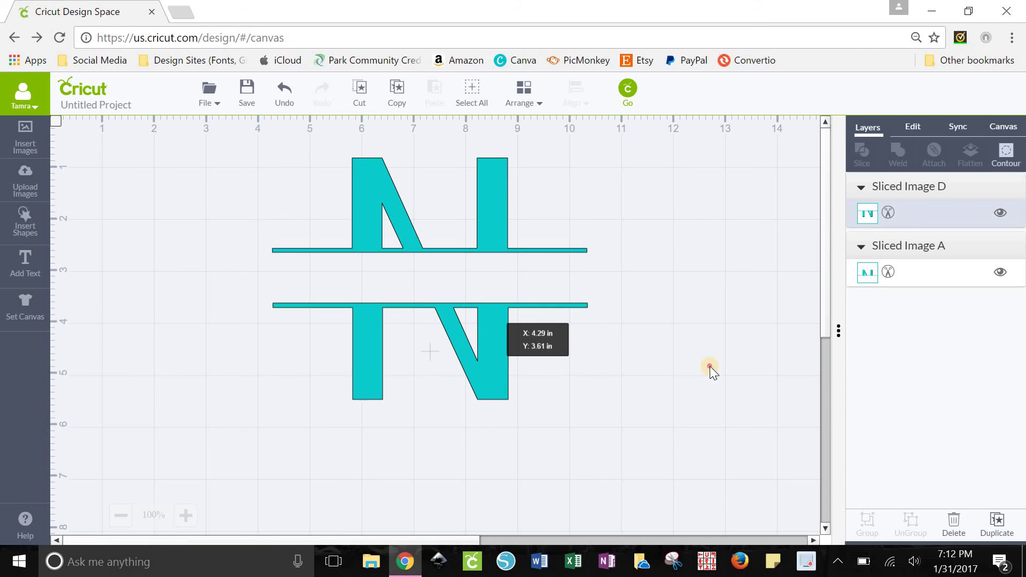
Box-select both N halves, group them with Ctrl+G, and confirm they select as one.
click(709, 366)
drag(209, 124, 675, 509)
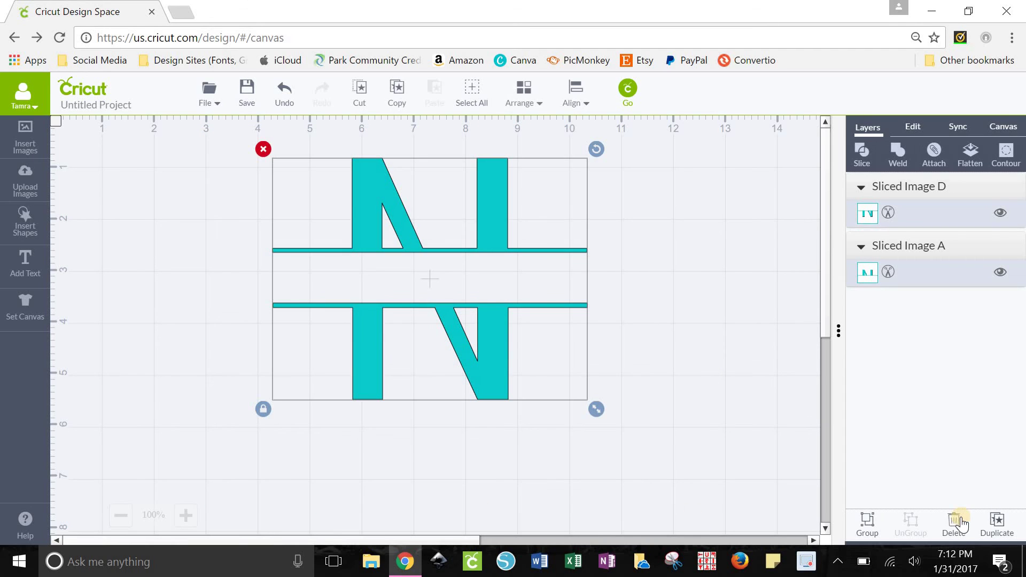
key(ctrl+g)
click(559, 400)
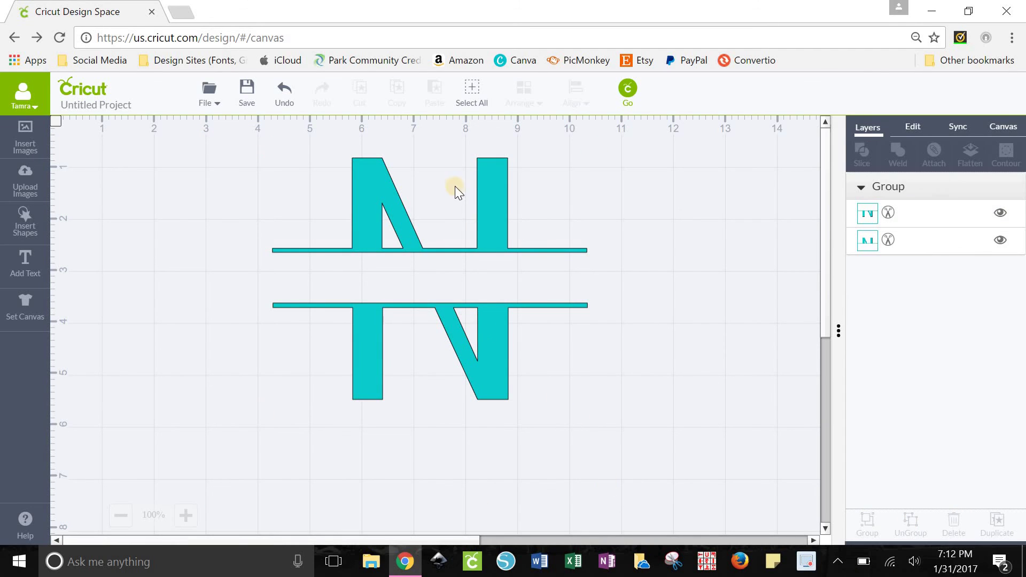
click(479, 204)
click(663, 377)
click(504, 210)
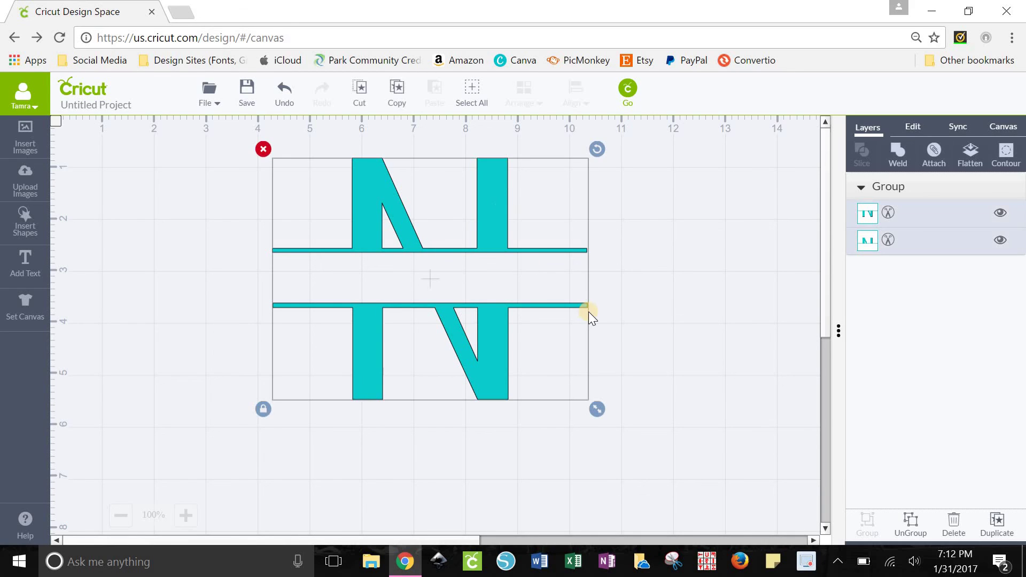
Drag the grouped split N slightly down the canvas and deselect it.
click(620, 322)
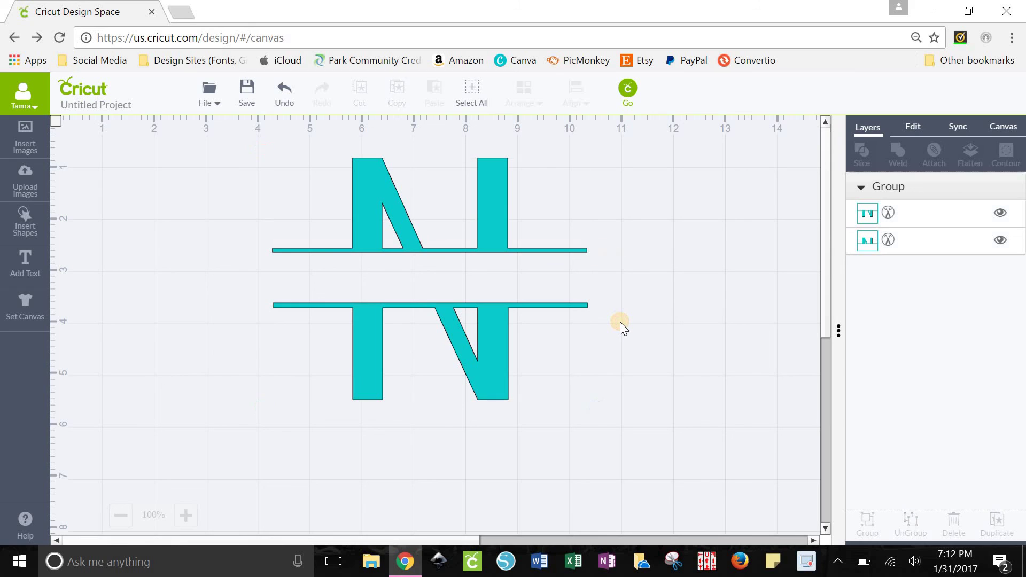
click(574, 371)
drag(496, 203, 496, 229)
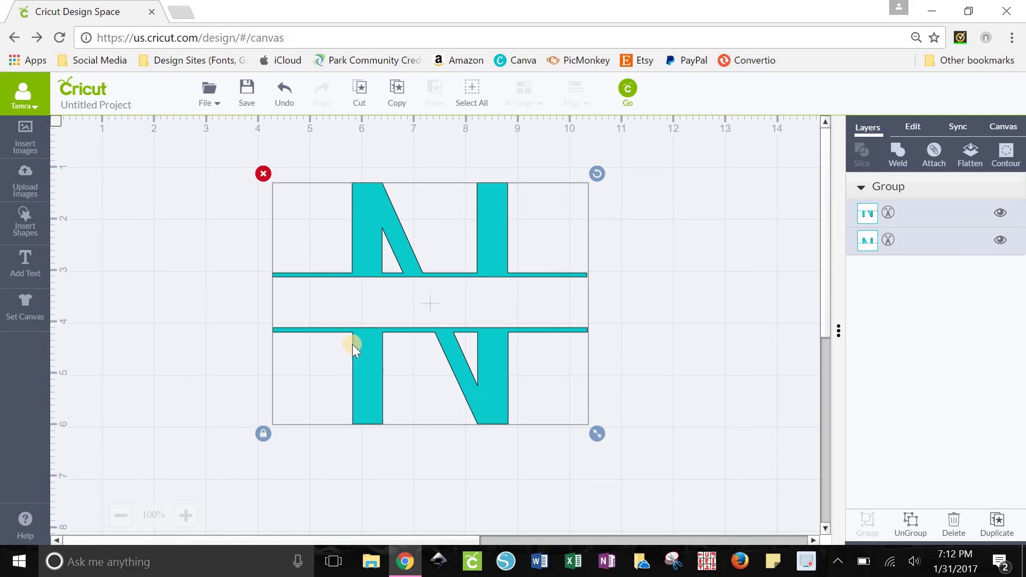
click(779, 367)
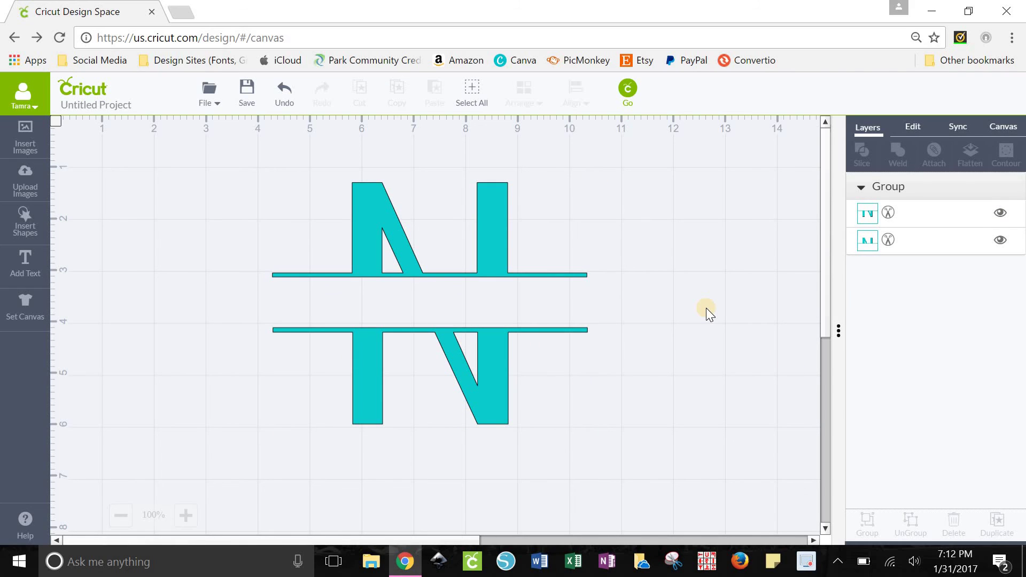